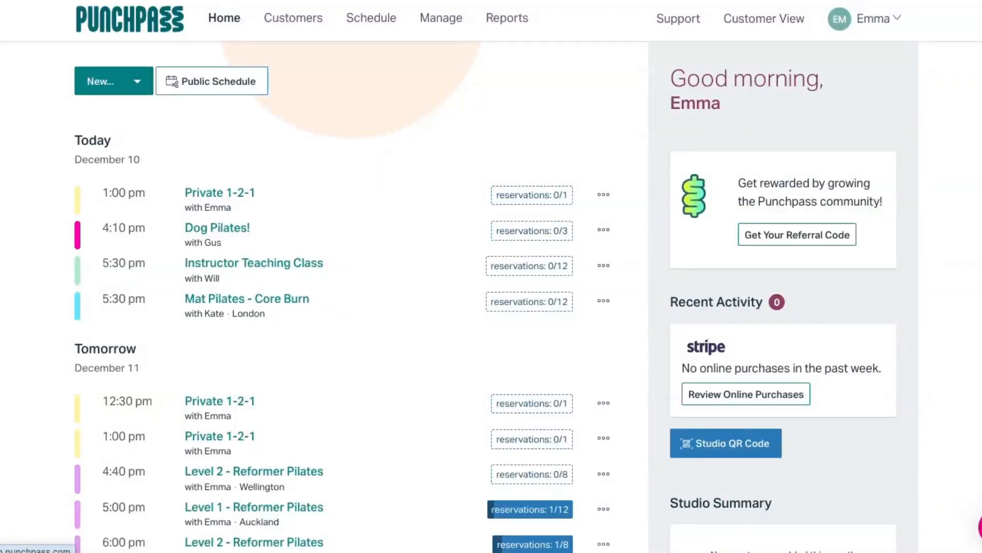
- Set up a new class and name it Workshop for Summer
click(441, 18)
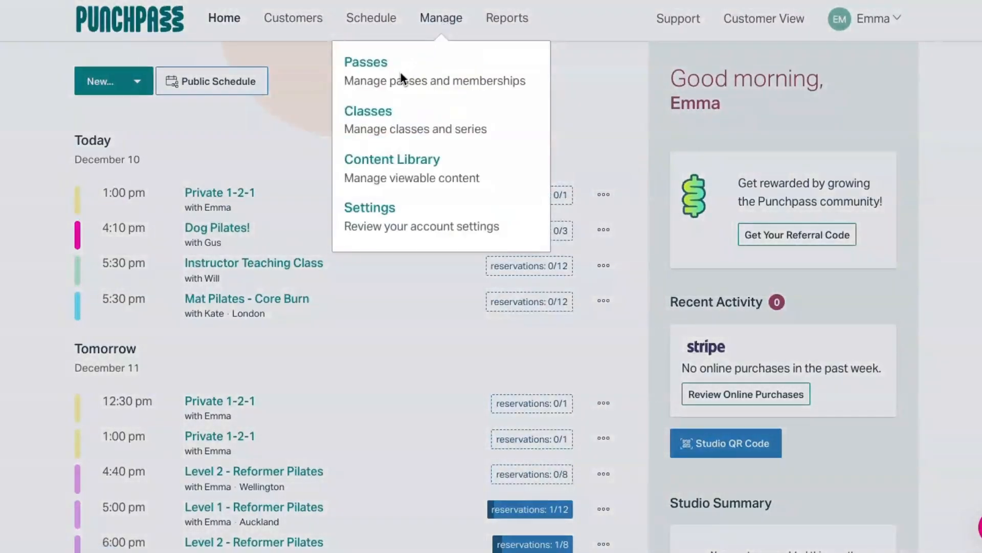
click(378, 115)
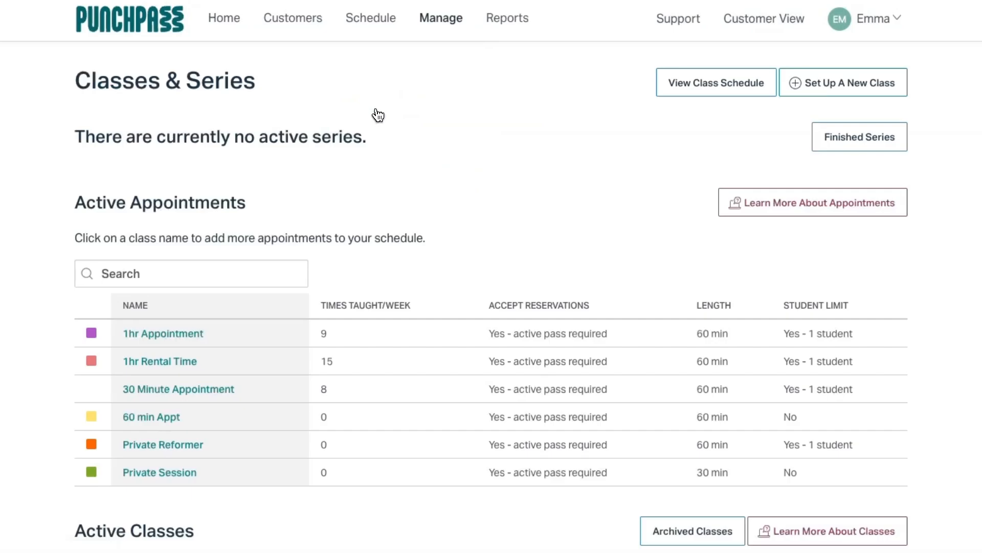
click(807, 86)
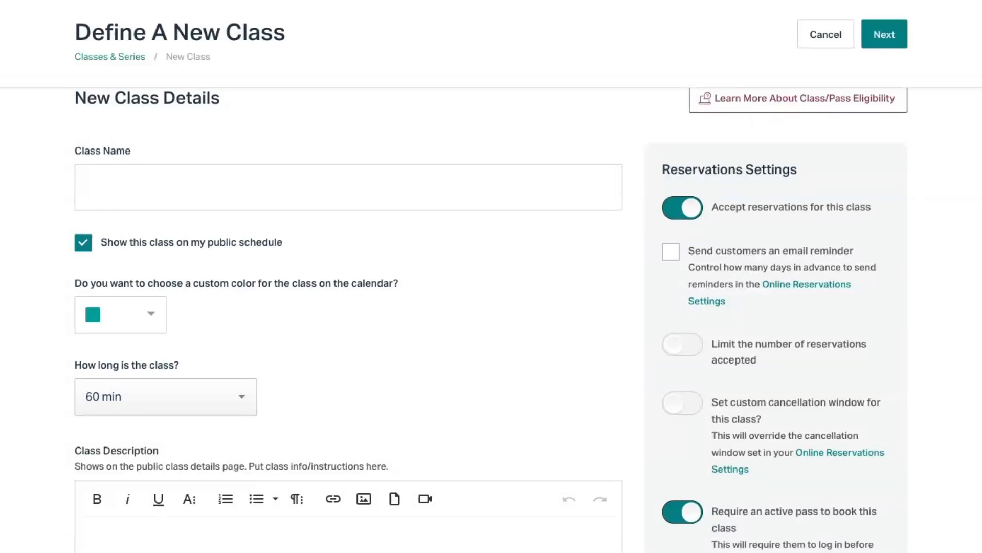
click(182, 169)
text(Workshop)
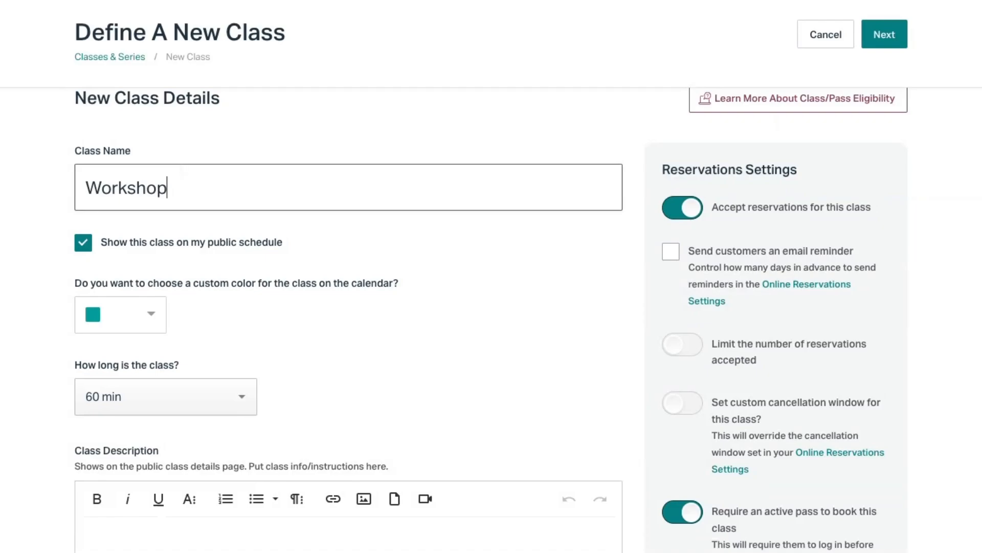
text( for Summer)
- Set the class's custom calendar color to light red
scroll(275, 225, down, 1)
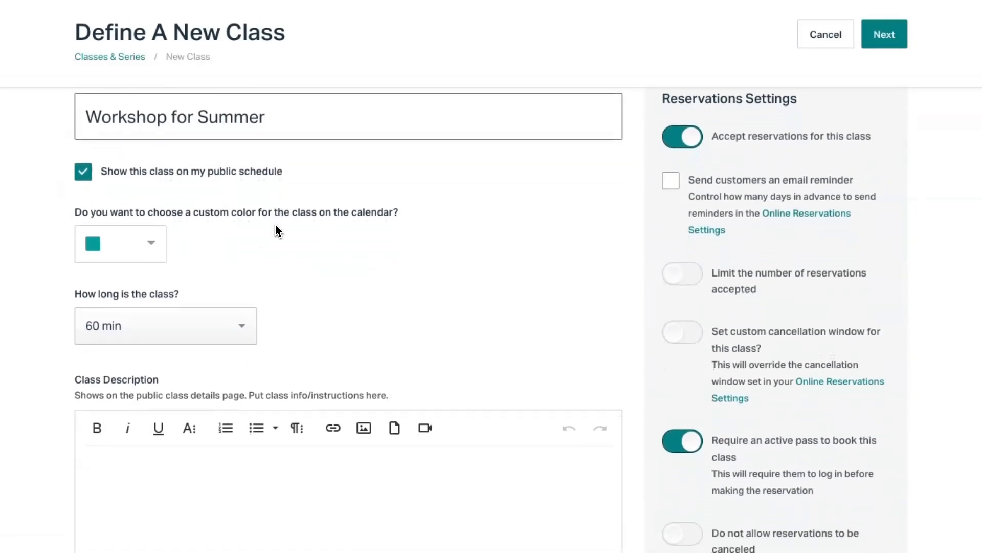
click(140, 247)
click(112, 312)
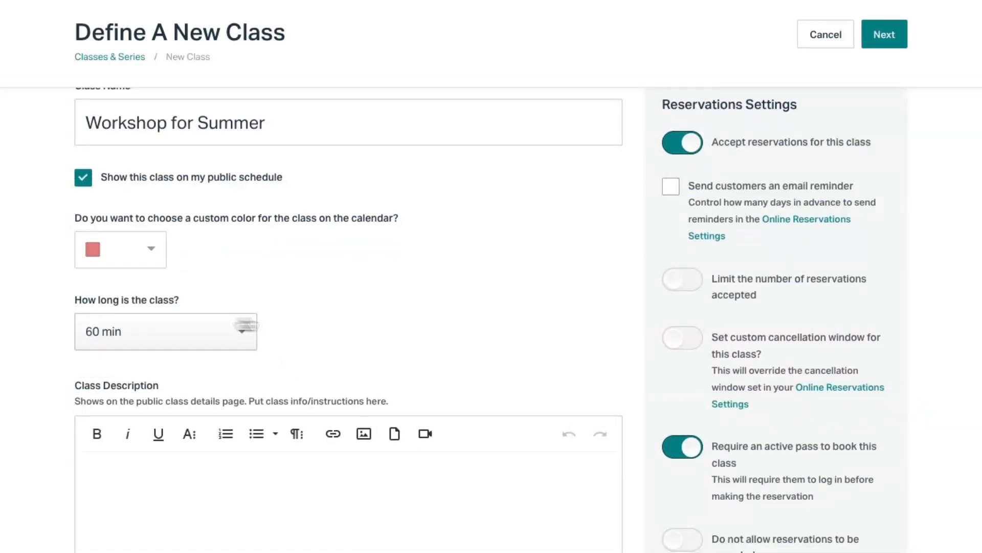
- Limit the number of reservations accepted for the class to 10 students
scroll(358, 322, down, 1)
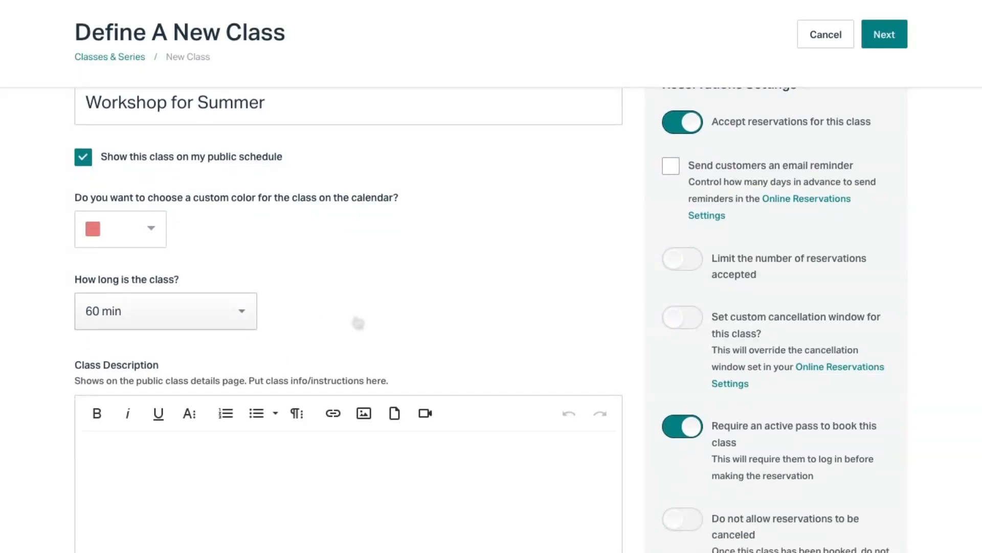
scroll(357, 322, down, 3)
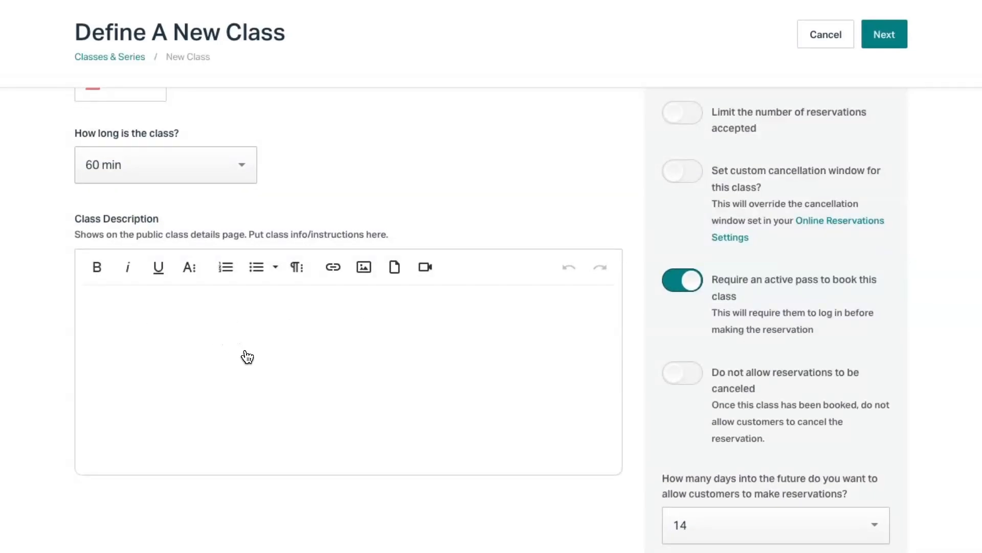
scroll(266, 363, up, 1)
scroll(605, 334, up, 3)
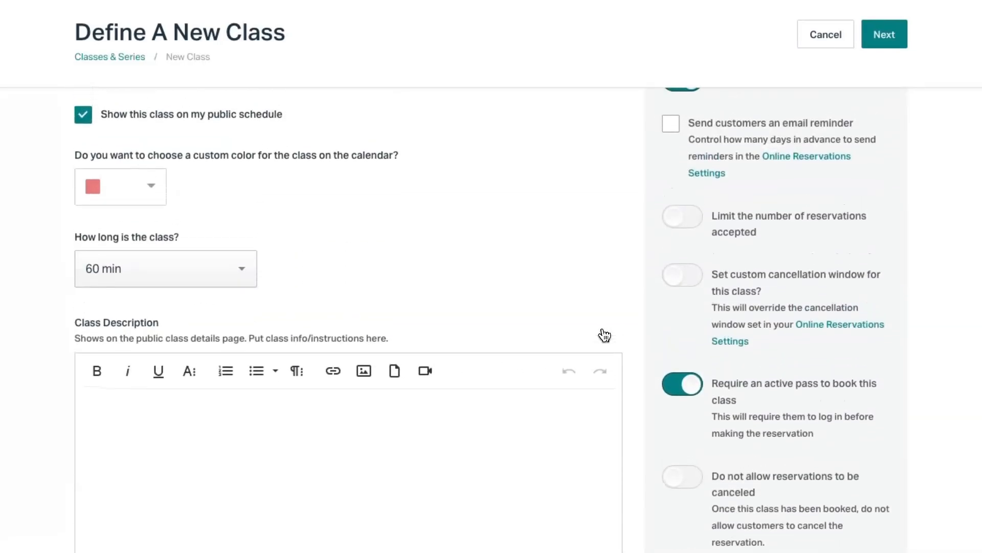
scroll(605, 335, down, 1)
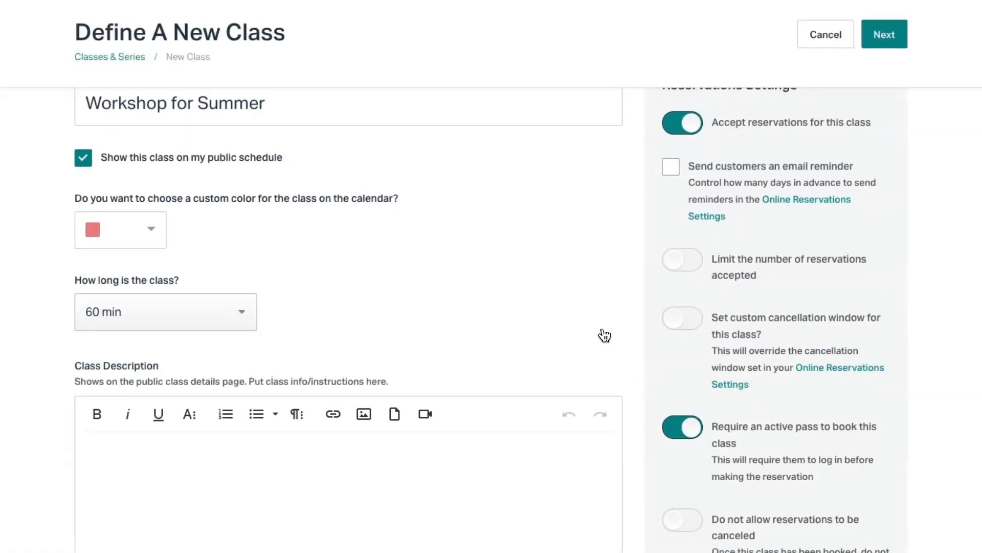
scroll(605, 335, up, 1)
scroll(605, 335, down, 1)
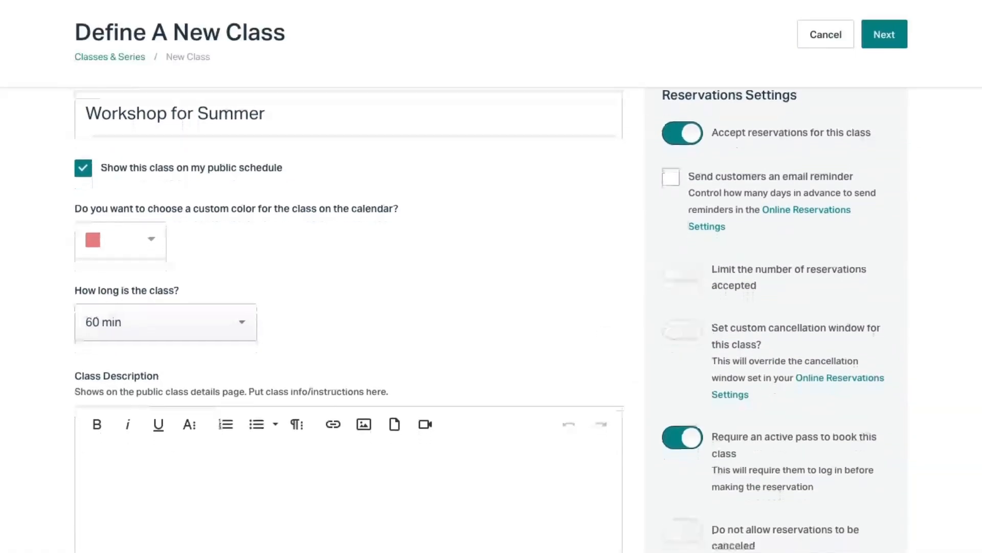
scroll(605, 333, down, 2)
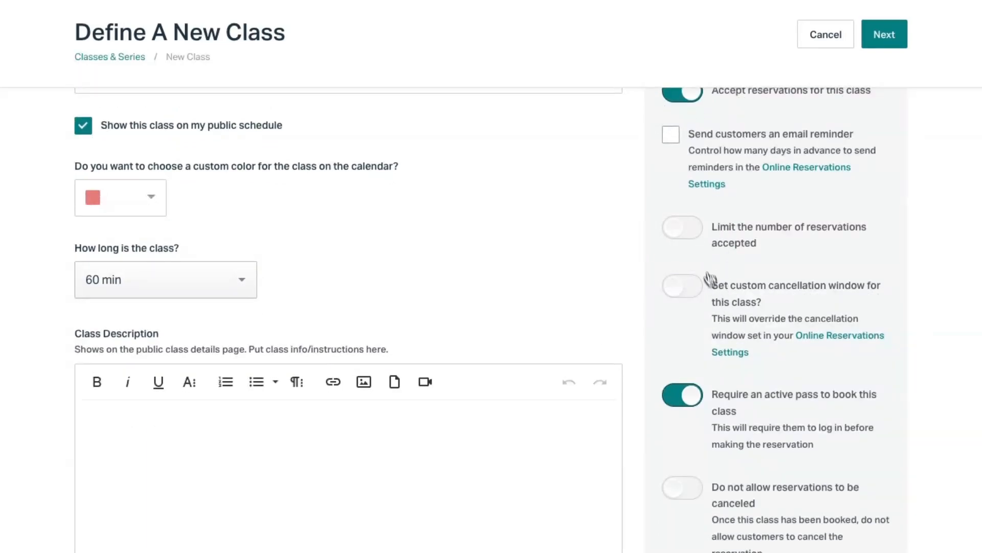
click(693, 230)
scroll(743, 295, down, 2)
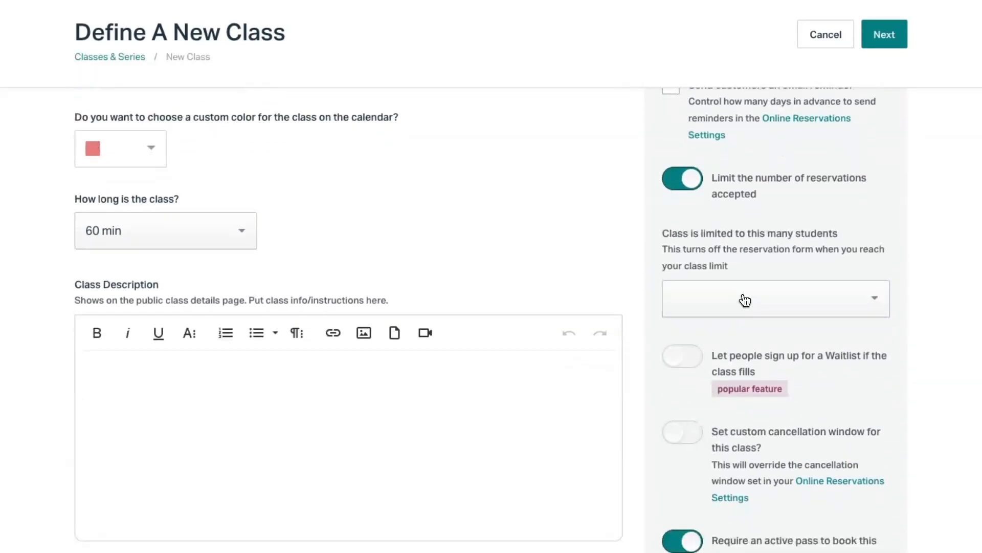
click(742, 296)
scroll(743, 341, down, 6)
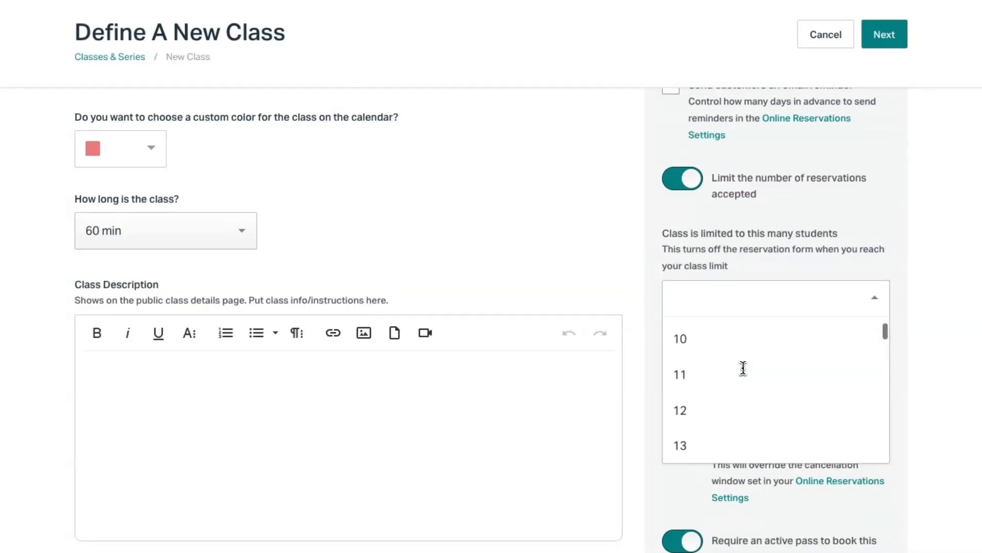
click(722, 352)
- Let people sign up for a waitlist if the class fills
scroll(611, 269, down, 3)
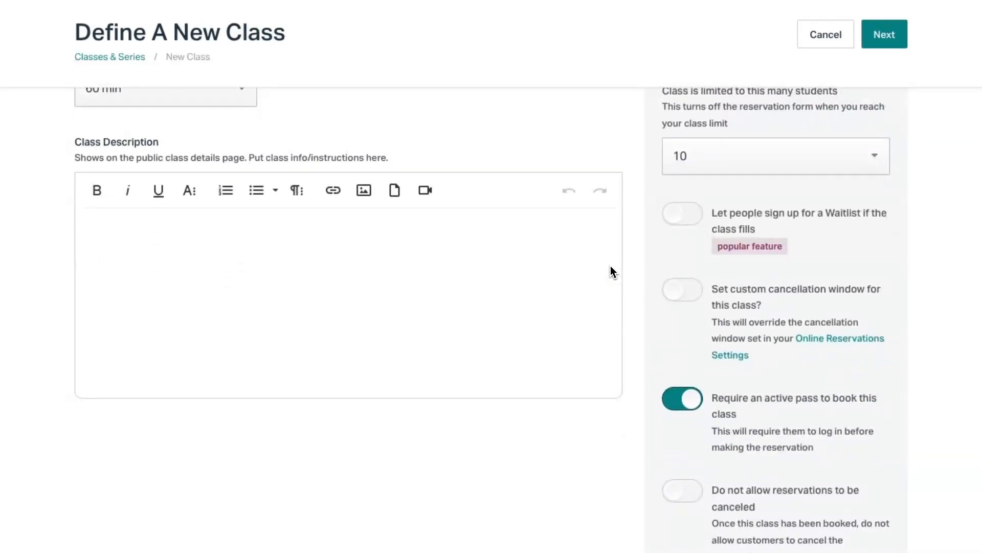
scroll(625, 295, down, 1)
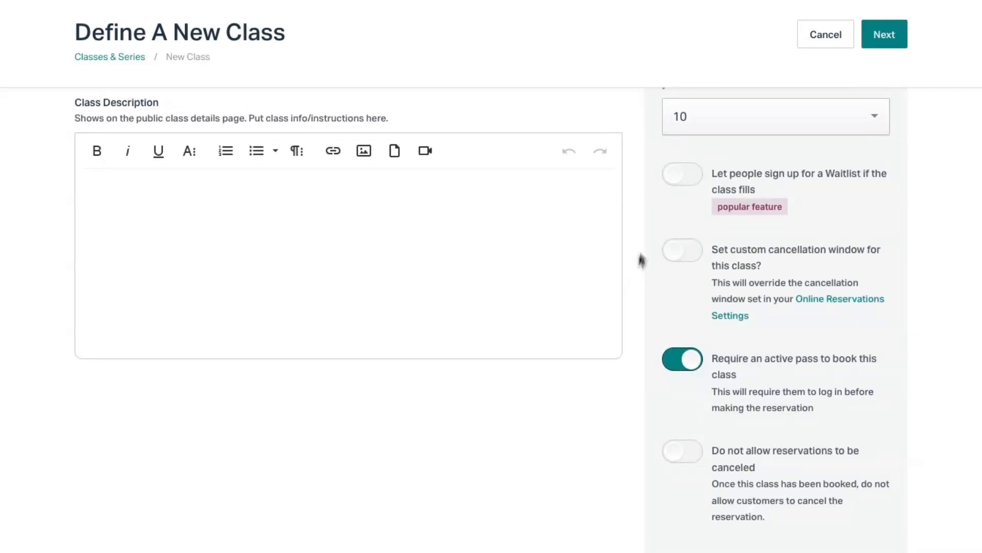
click(685, 174)
scroll(661, 265, down, 2)
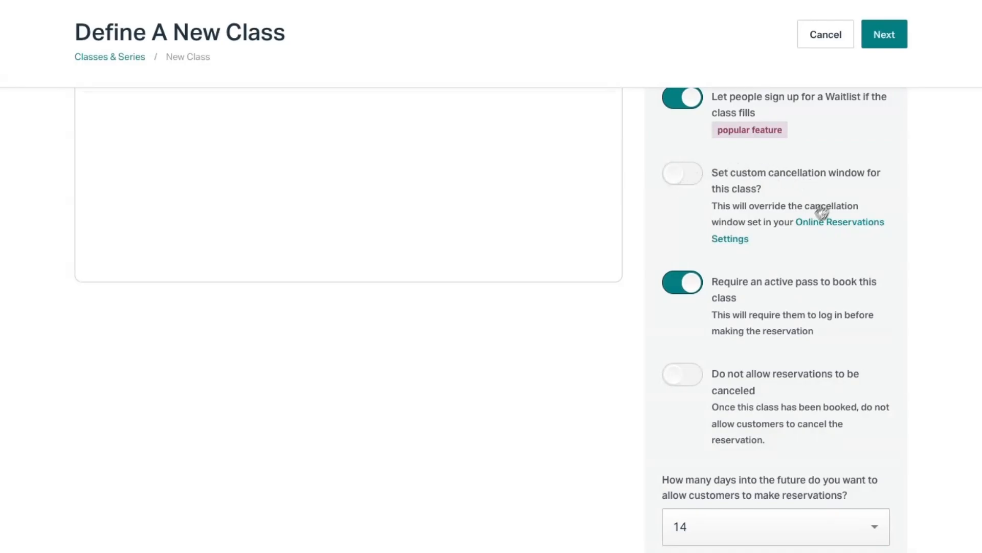
- Create the class with the remaining settings at their defaults and save its eligible passes with none selected
scroll(773, 285, down, 1)
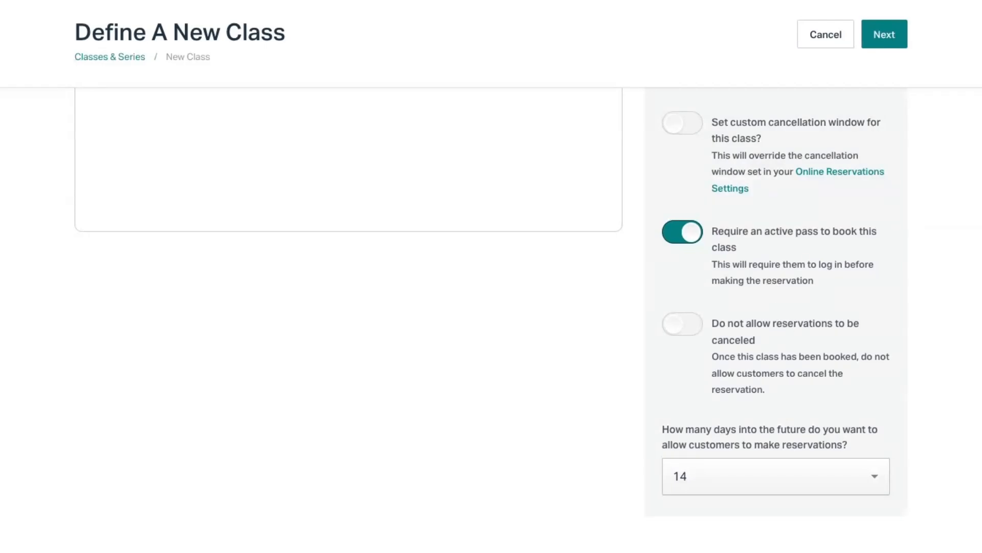
scroll(785, 331, down, 1)
scroll(511, 280, up, 7)
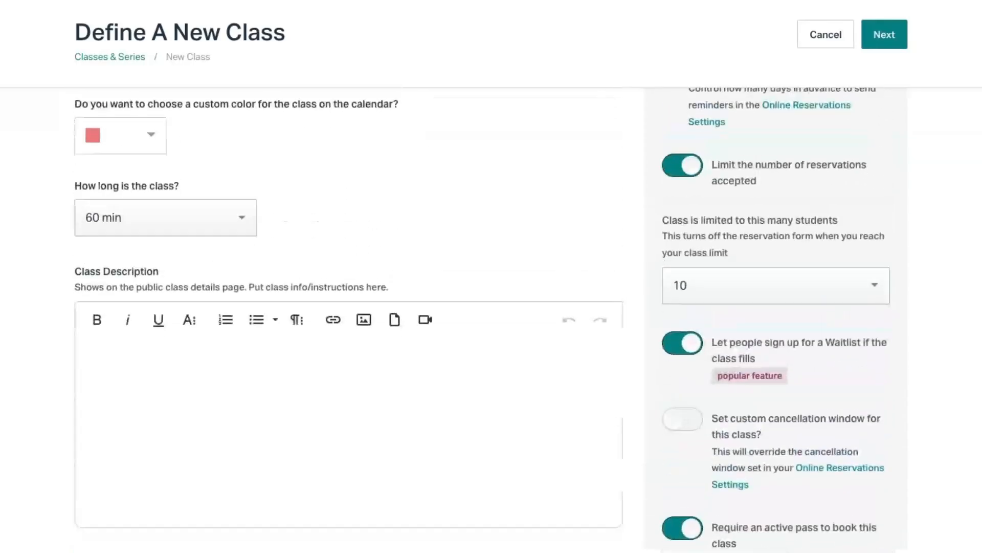
scroll(511, 281, down, 9)
click(164, 423)
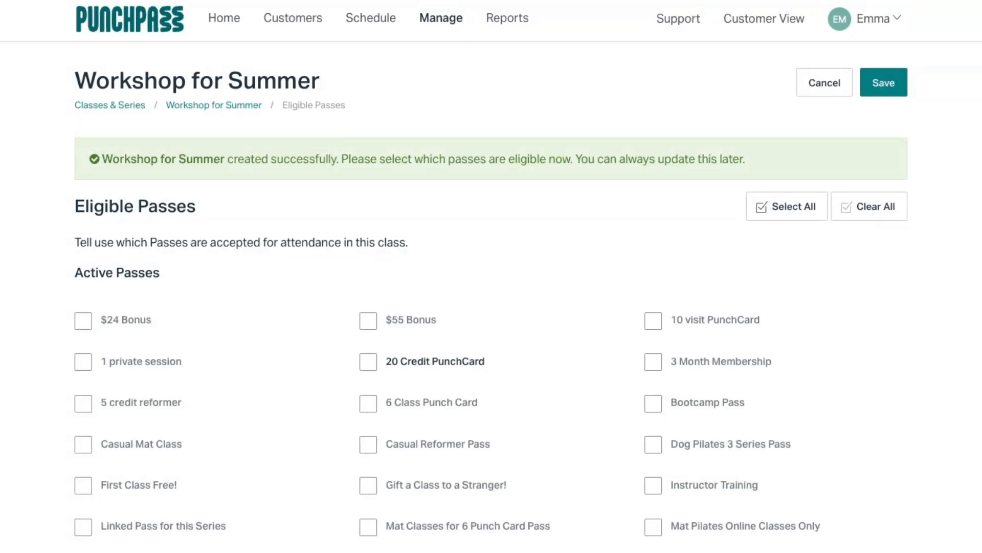
click(902, 90)
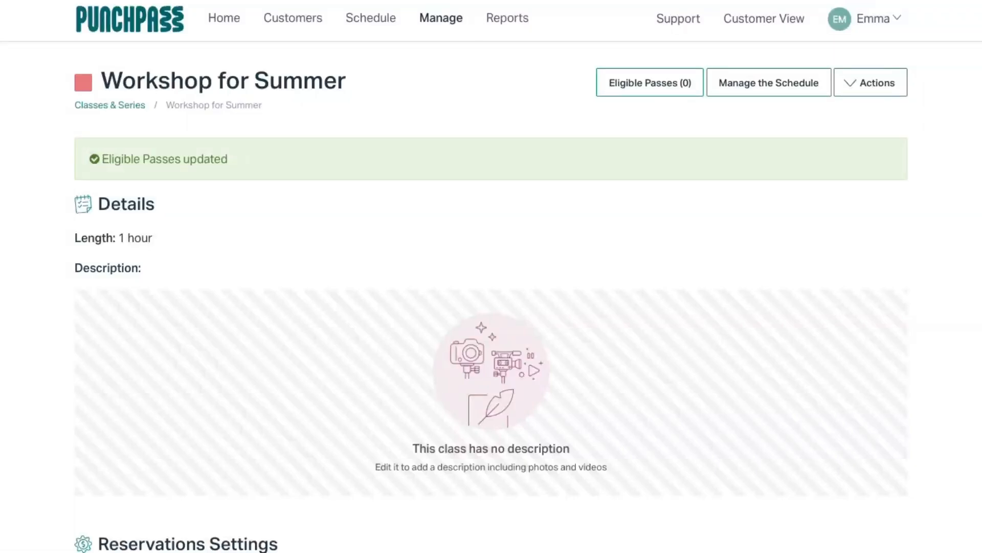
- Start adding a one-time class for the workshop, choosing its instructor and Wellington as the location
scroll(491, 307, down, 15)
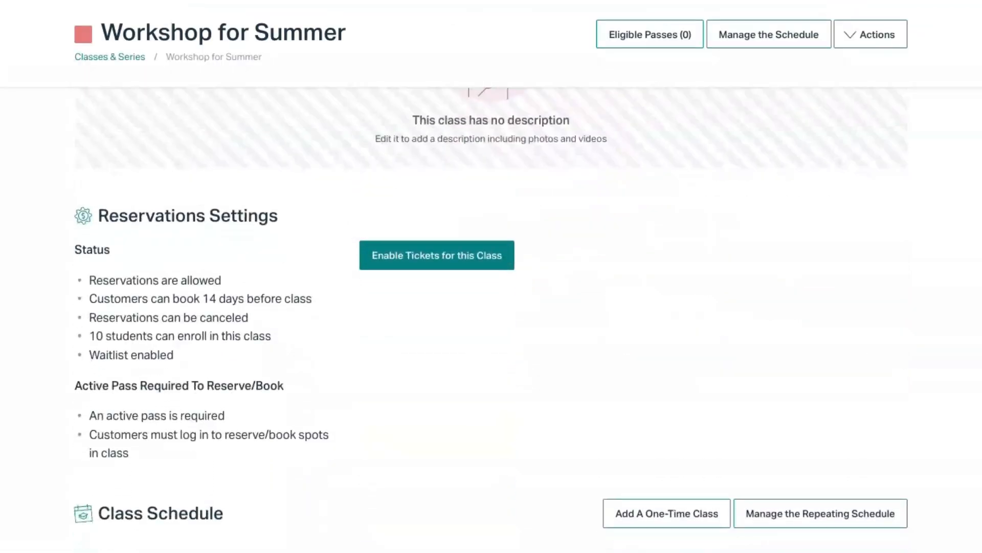
scroll(592, 275, up, 2)
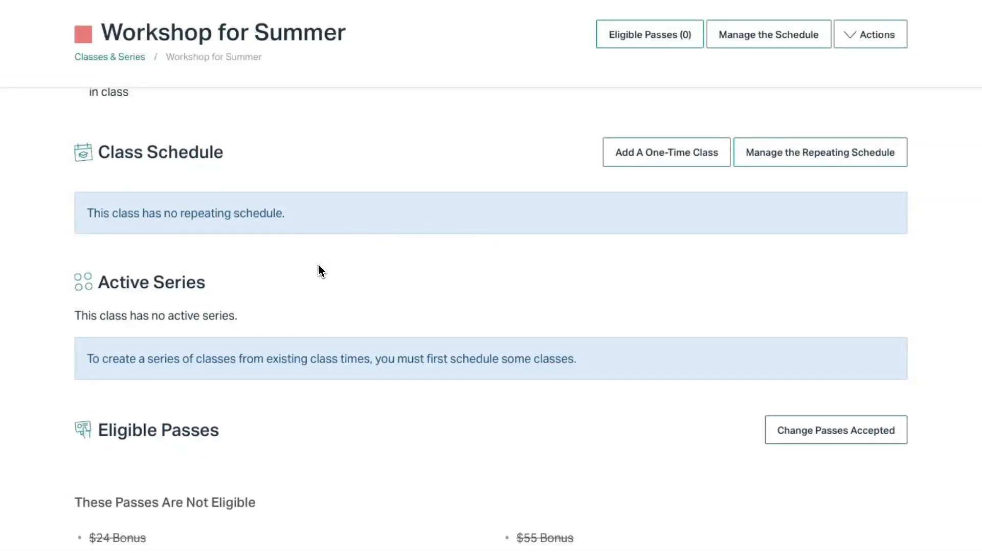
click(628, 168)
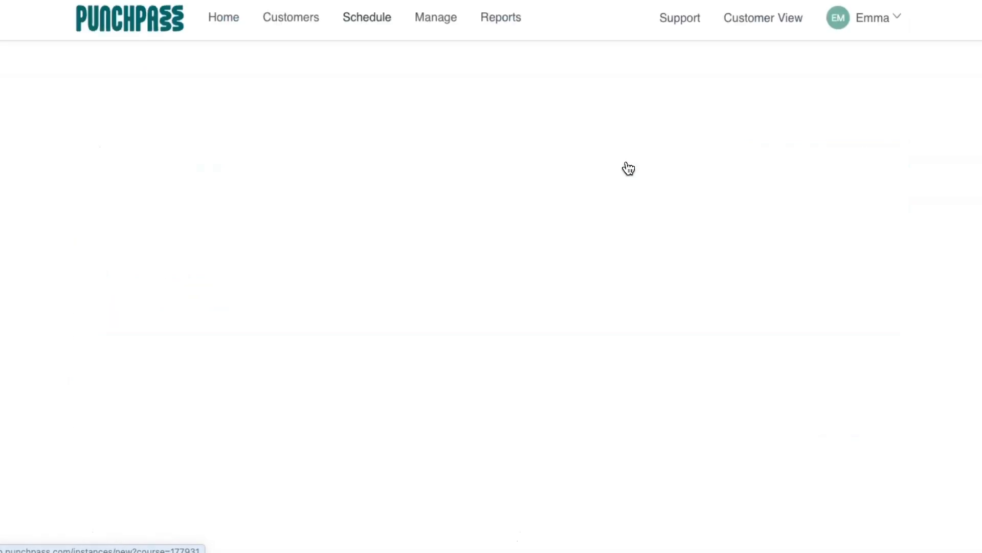
scroll(621, 235, down, 3)
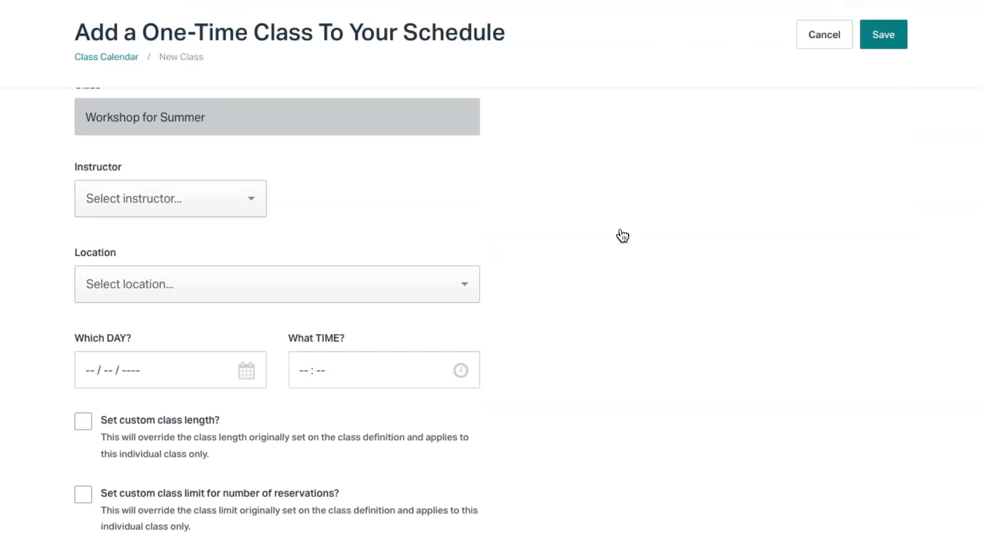
click(215, 199)
click(204, 232)
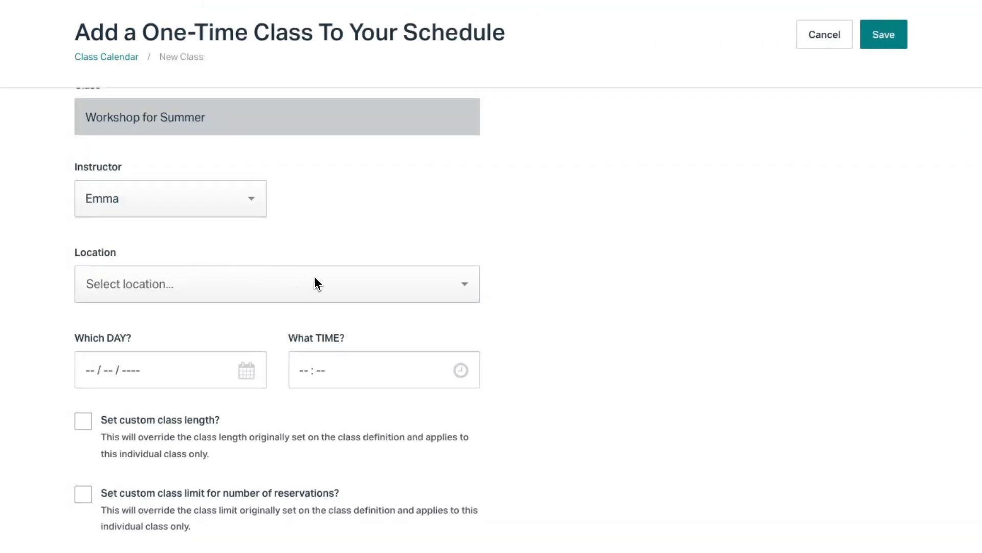
scroll(358, 277, down, 1)
click(307, 230)
click(197, 366)
- Schedule the one-time class for December 10, 2024 at 12:15 PM and add it to the schedule
scroll(194, 337, down, 3)
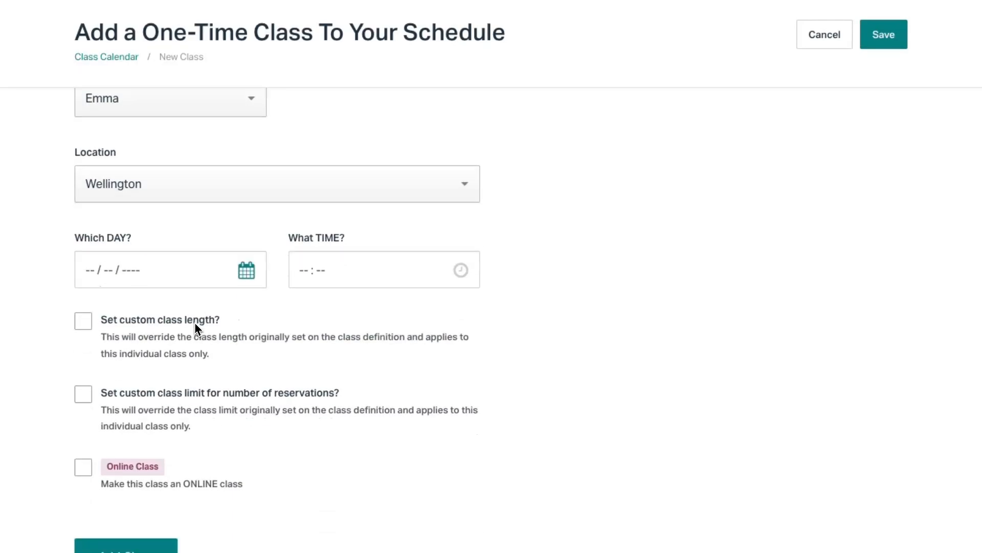
click(169, 180)
click(123, 299)
click(361, 189)
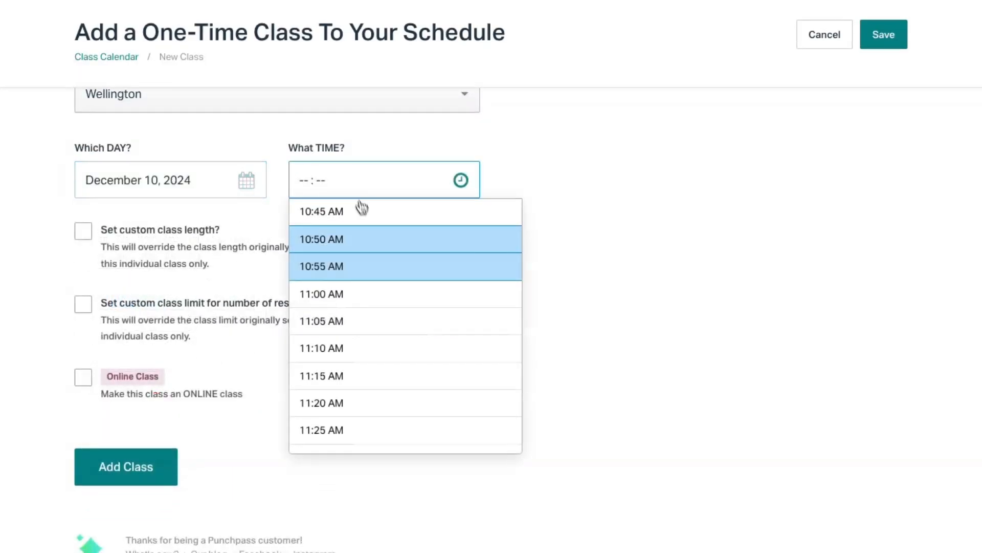
scroll(389, 287, down, 1)
scroll(389, 302, down, 8)
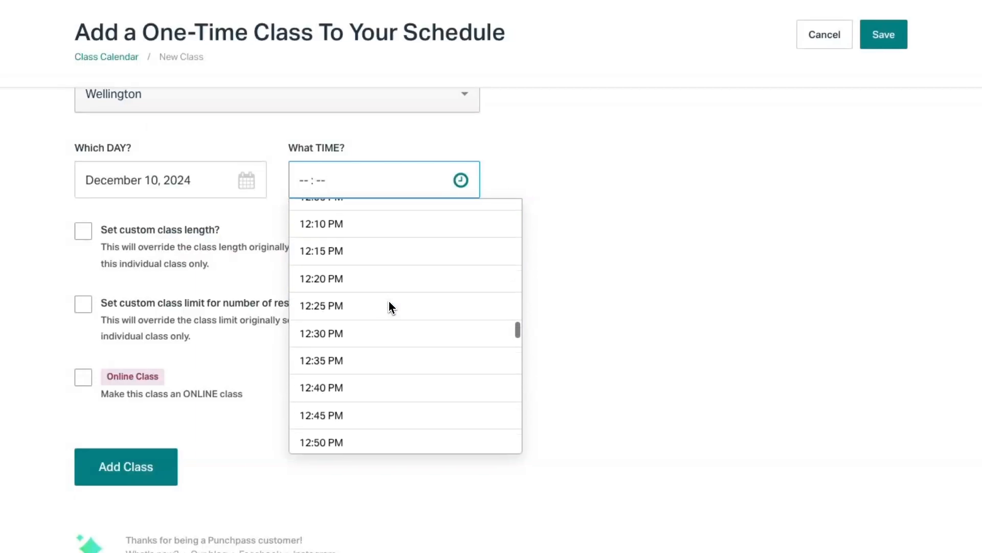
scroll(389, 302, up, 1)
click(364, 306)
scroll(362, 309, down, 1)
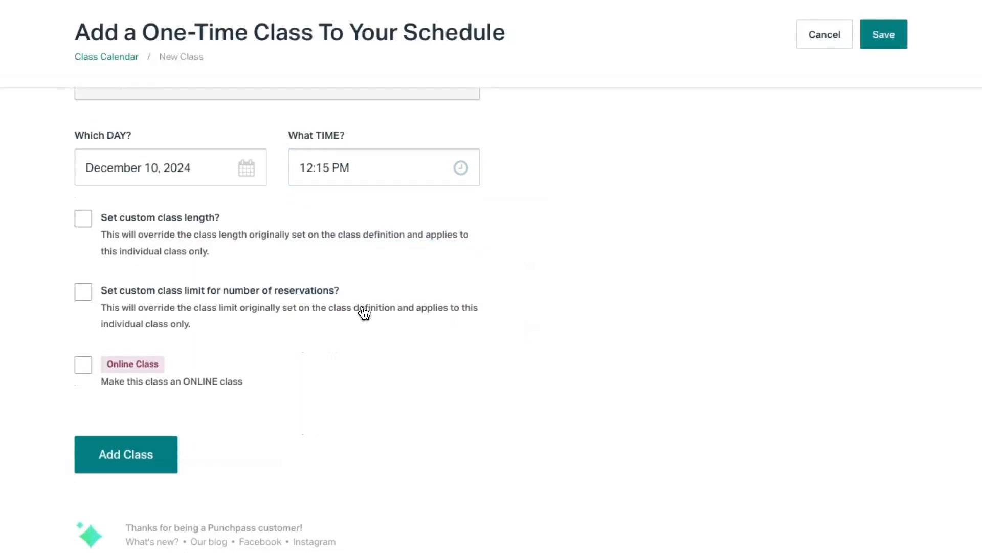
click(172, 415)
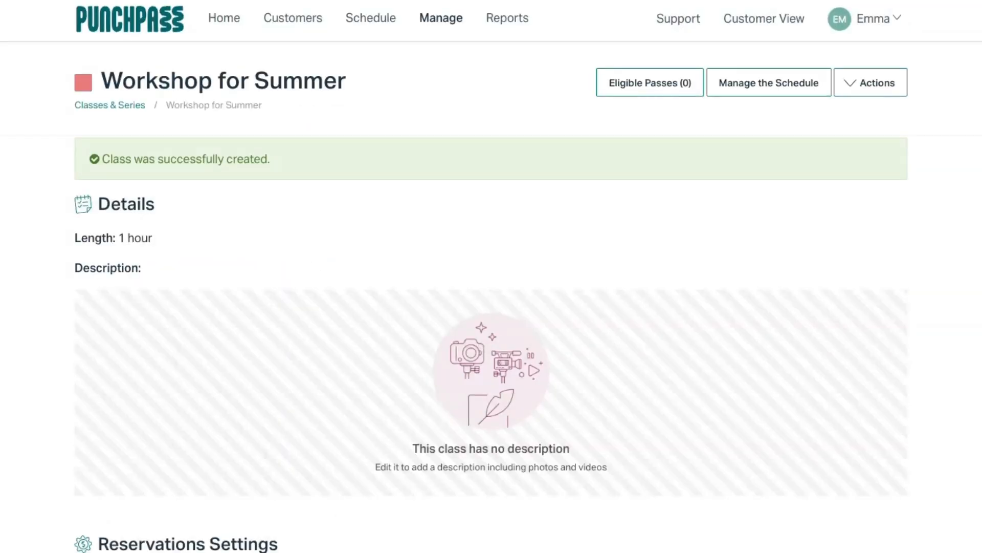
- Enable tickets for the Workshop for Summer class with a ticket cost of $100 and save
scroll(492, 307, down, 15)
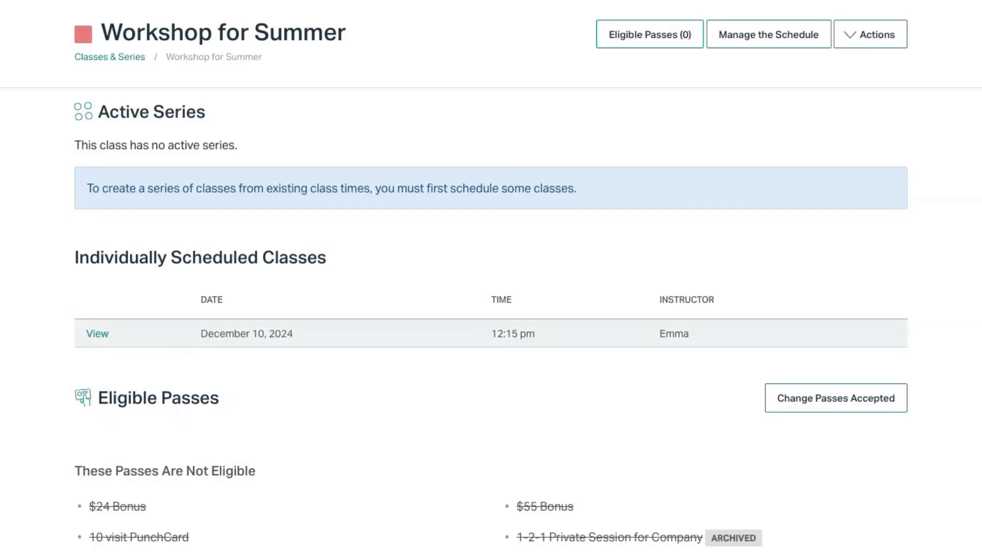
scroll(188, 350, up, 8)
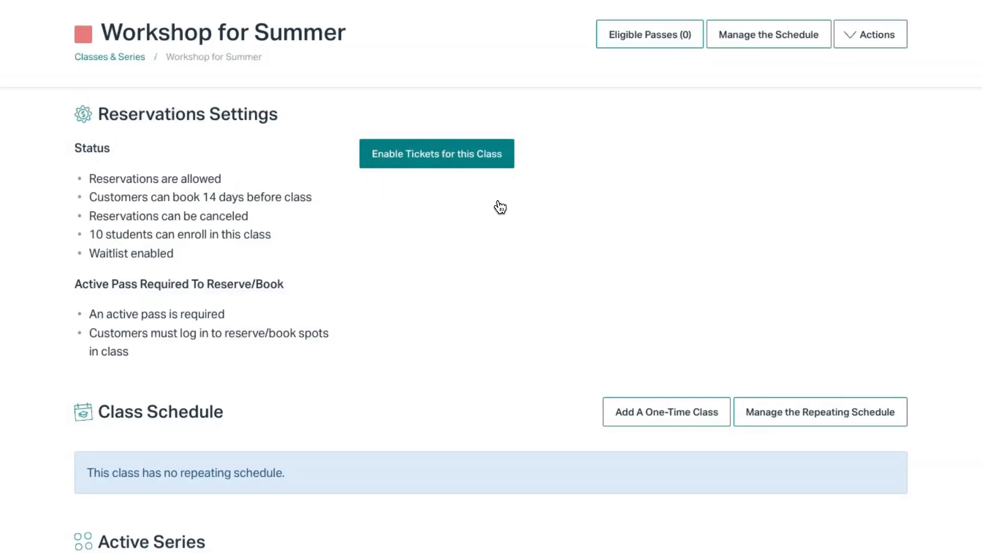
click(433, 168)
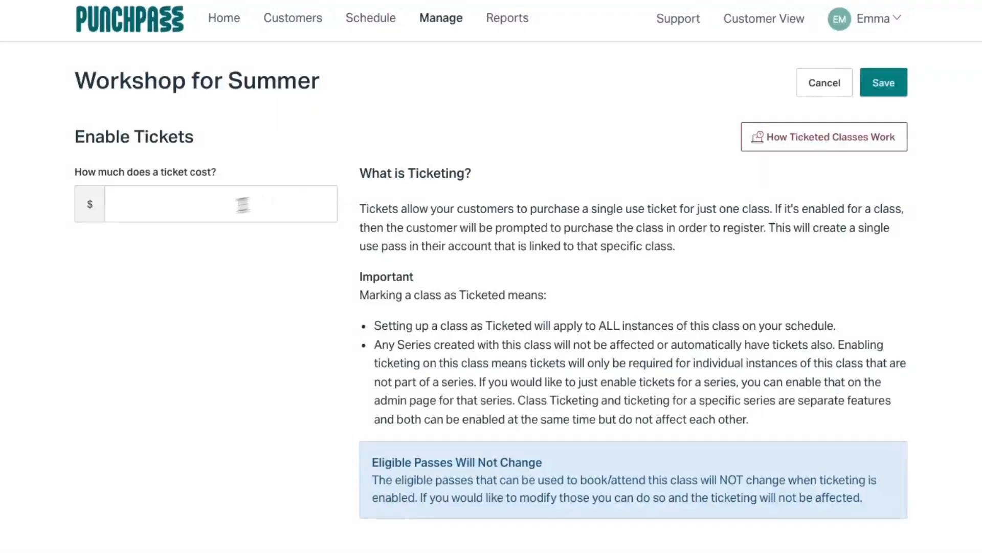
click(185, 214)
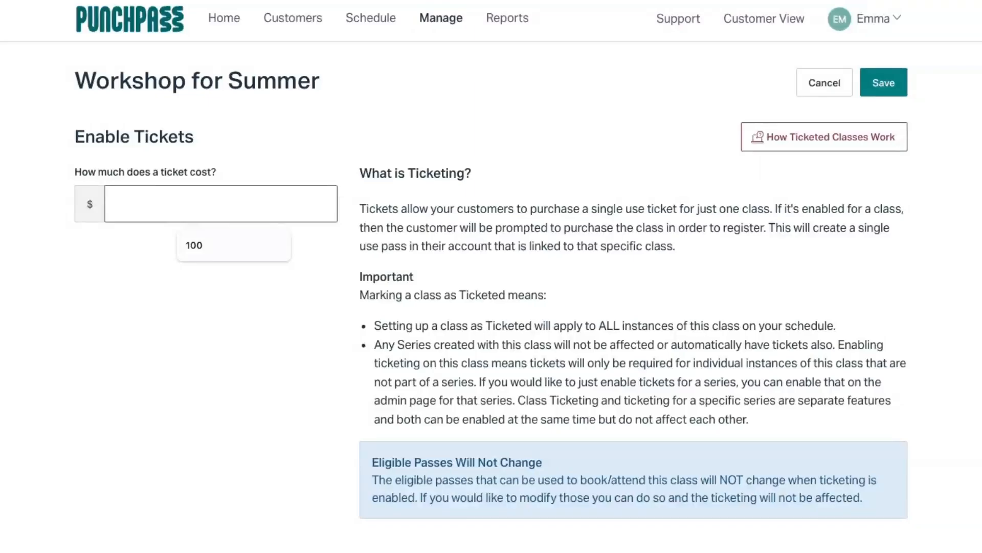
text(100)
click(210, 272)
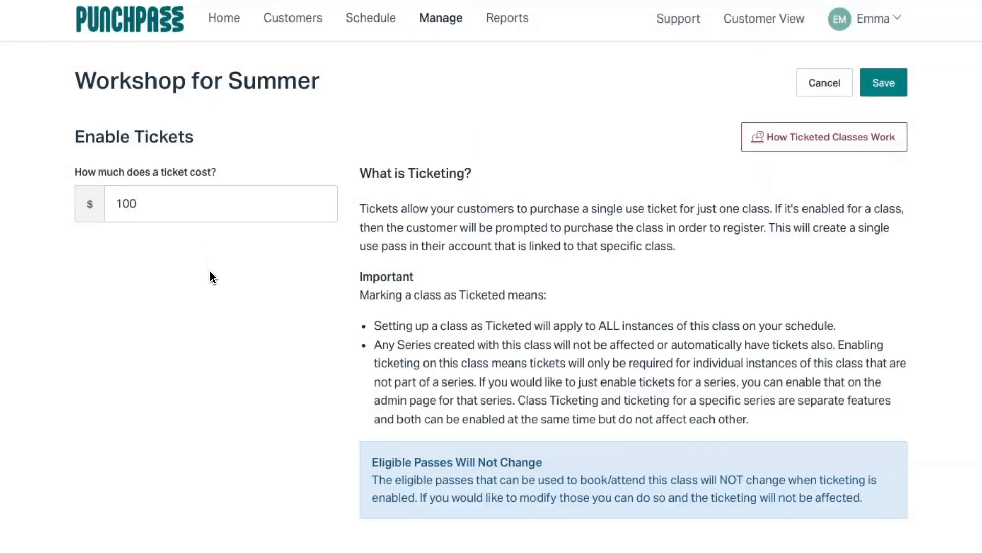
click(887, 88)
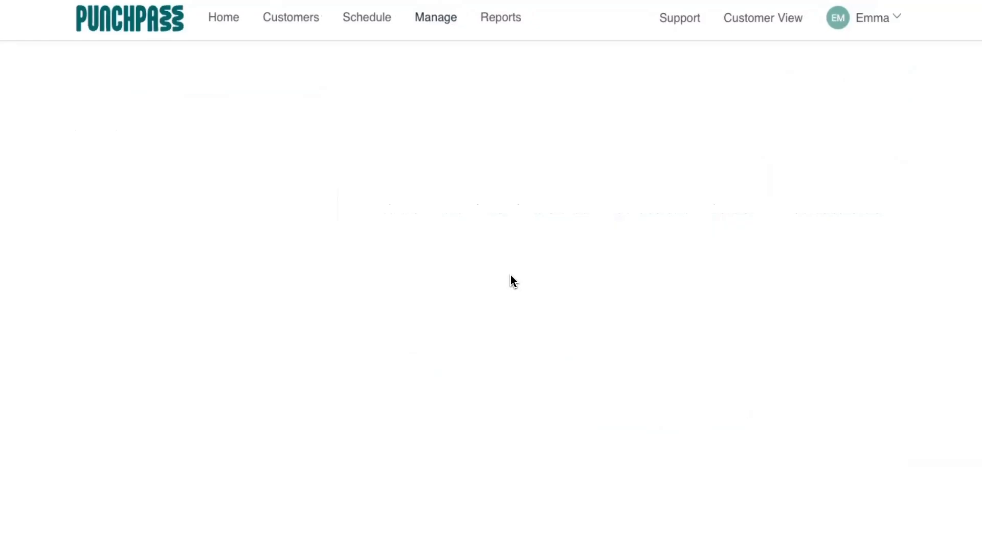
- Review the class's ticketed reservation settings and open the customer view of the schedule
scroll(512, 280, down, 1)
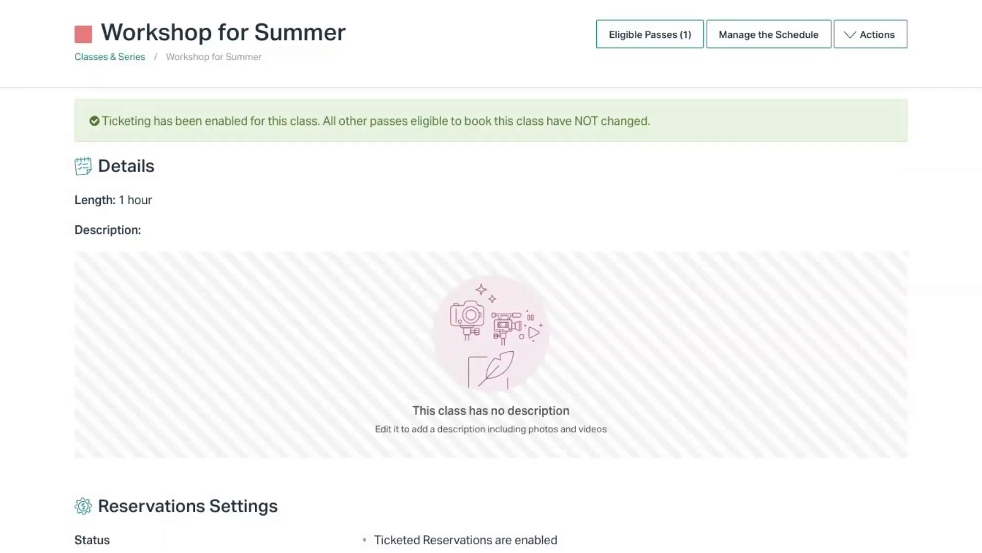
scroll(511, 278, down, 8)
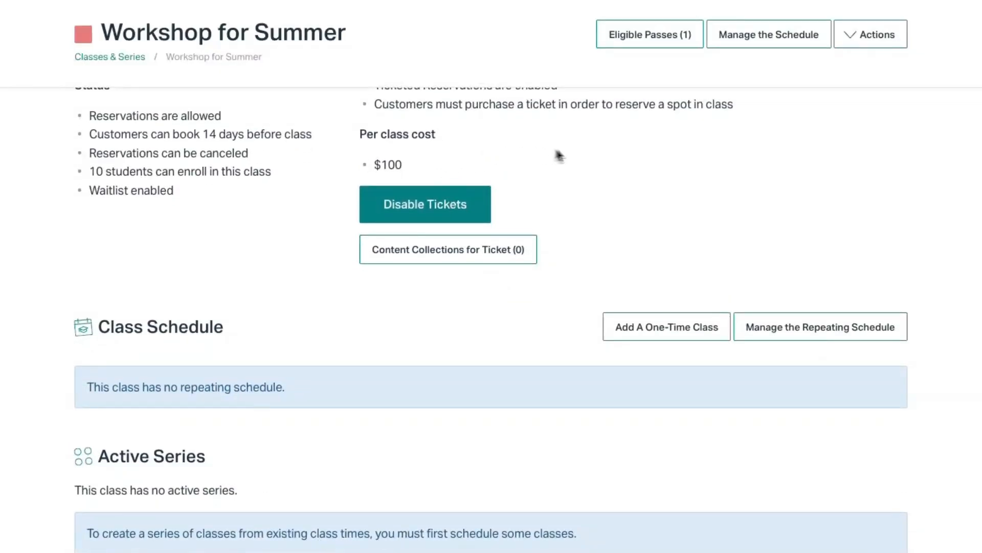
scroll(559, 155, up, 8)
right_click(757, 18)
key(Escape)
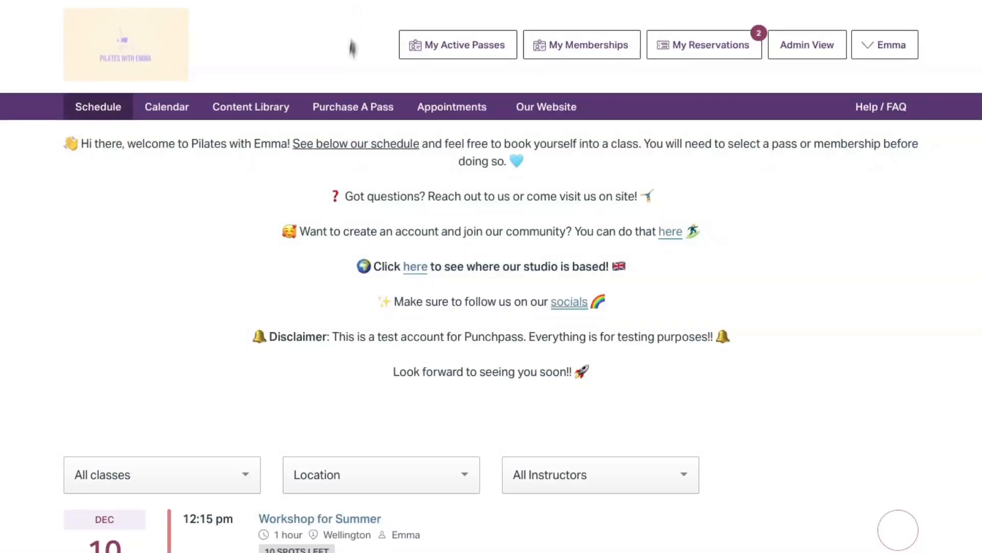
- Open the December 10 Workshop for Summer class from the customer schedule and complete the human verification for its ticket purchase
scroll(341, 173, down, 5)
scroll(340, 171, down, 3)
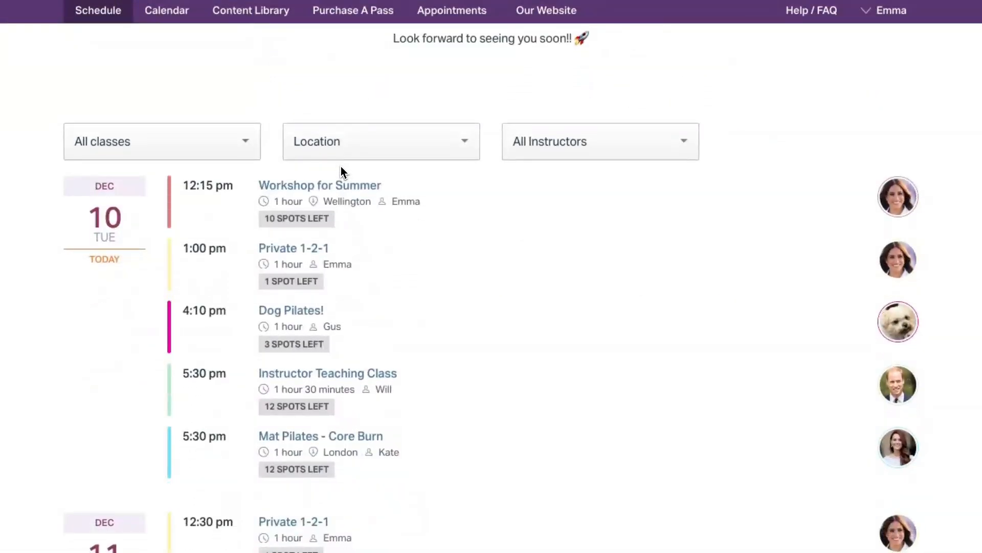
click(351, 192)
scroll(353, 197, down, 2)
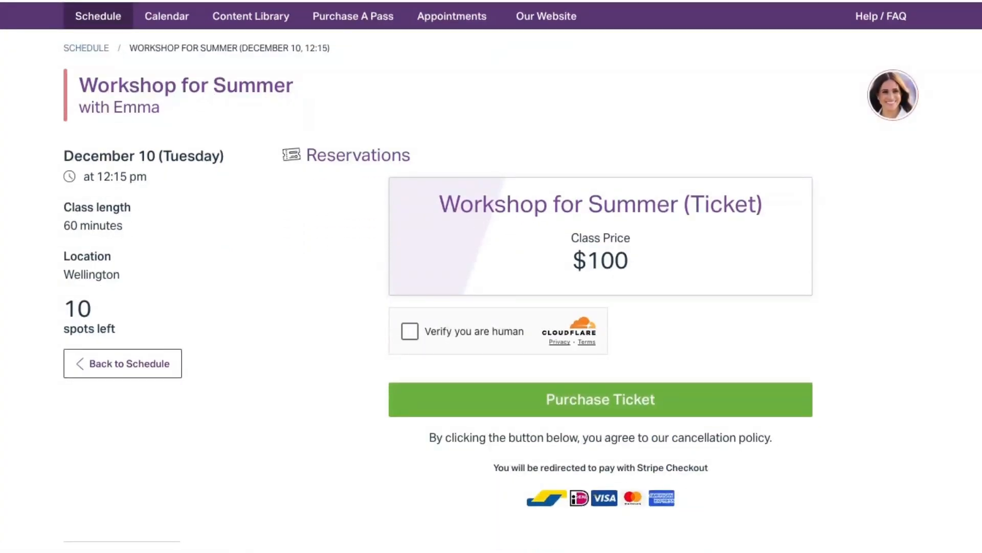
click(410, 331)
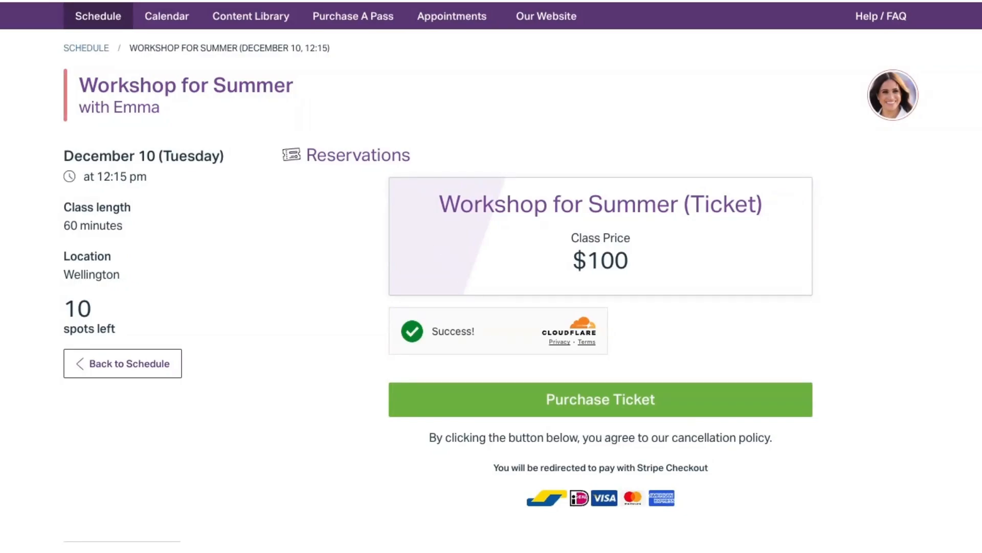